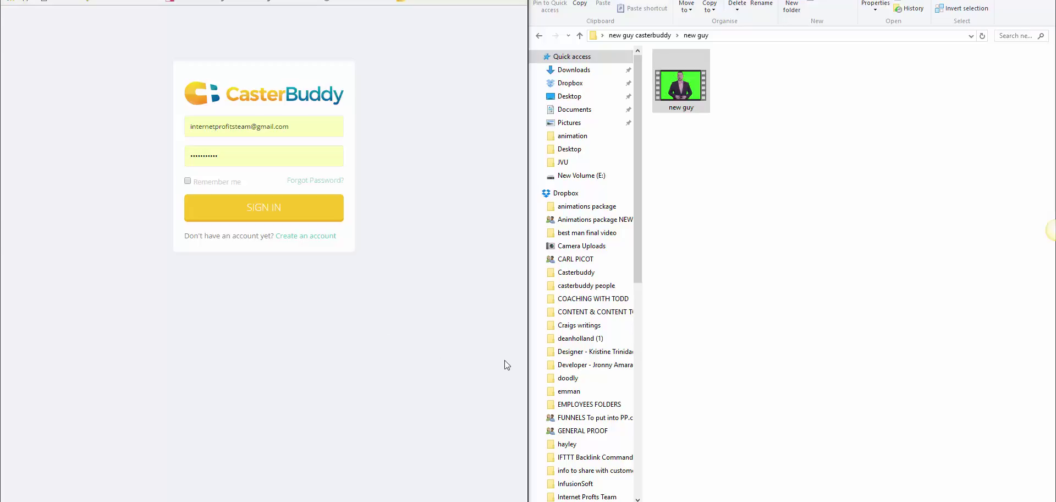
- Select the 'new guy' video file in the 'new guy' folder for upload
left_click(686, 83)
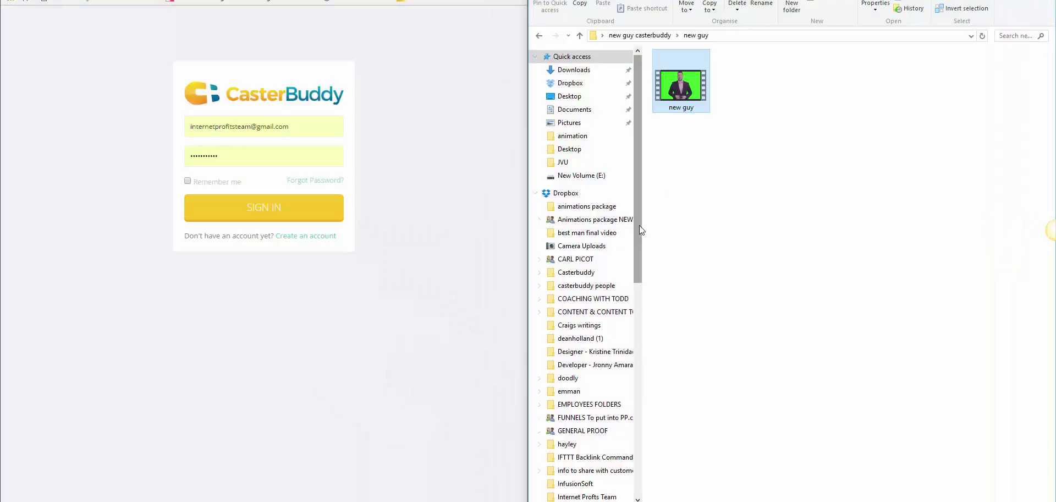
- Sign in and upload the 'new guy' video by dropping it onto the upload area
left_click(256, 214)
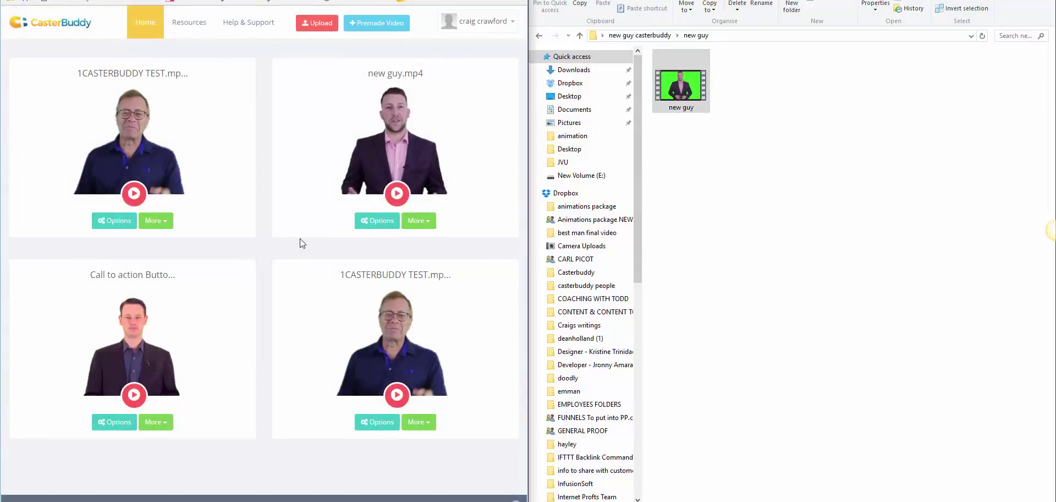
left_click(304, 26)
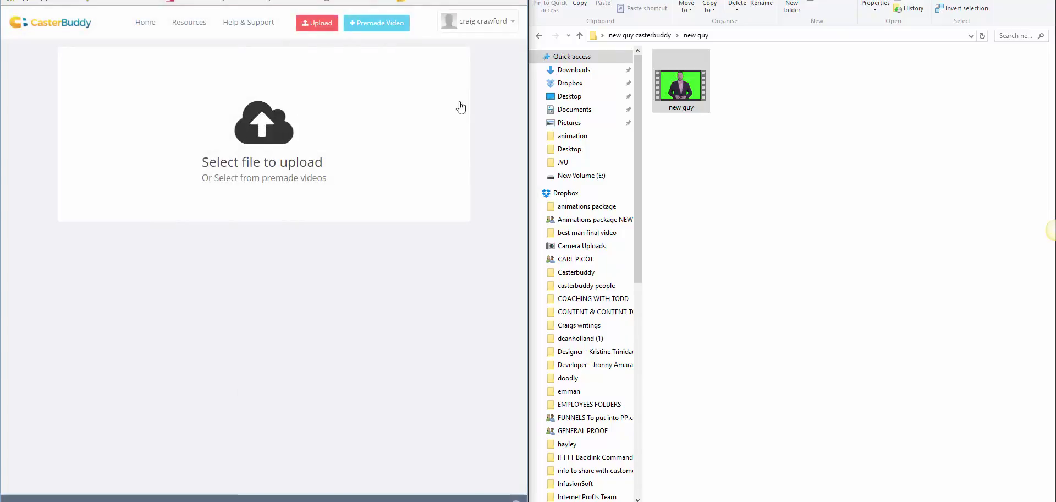
left_click_drag(681, 85, 262, 141)
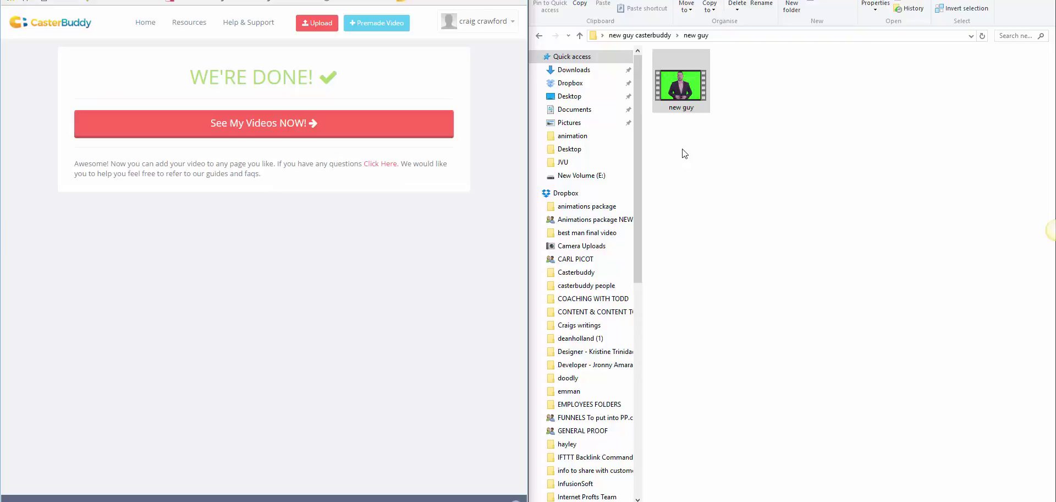
- Go to My Videos, play the new guy.mp4 preview, and dismiss the Facebook notification
left_click(361, 124)
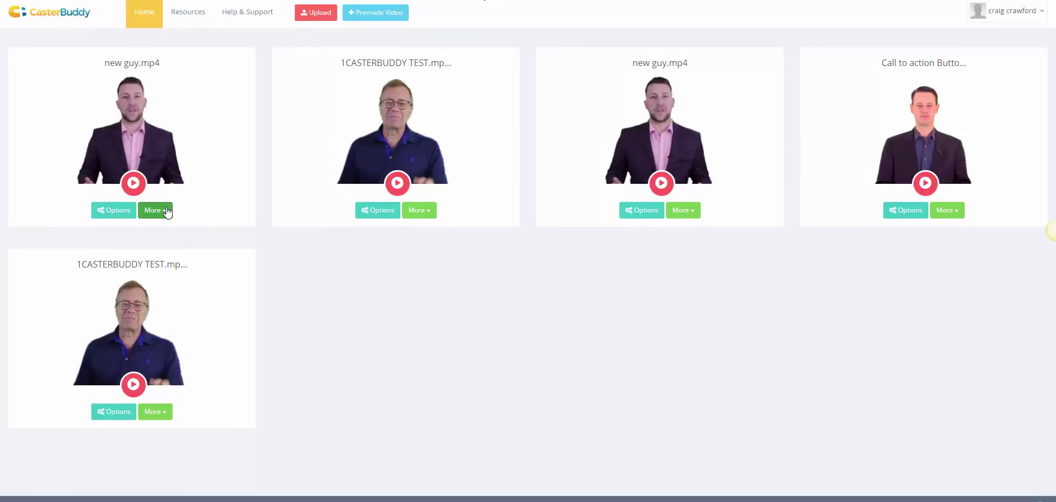
left_click(134, 184)
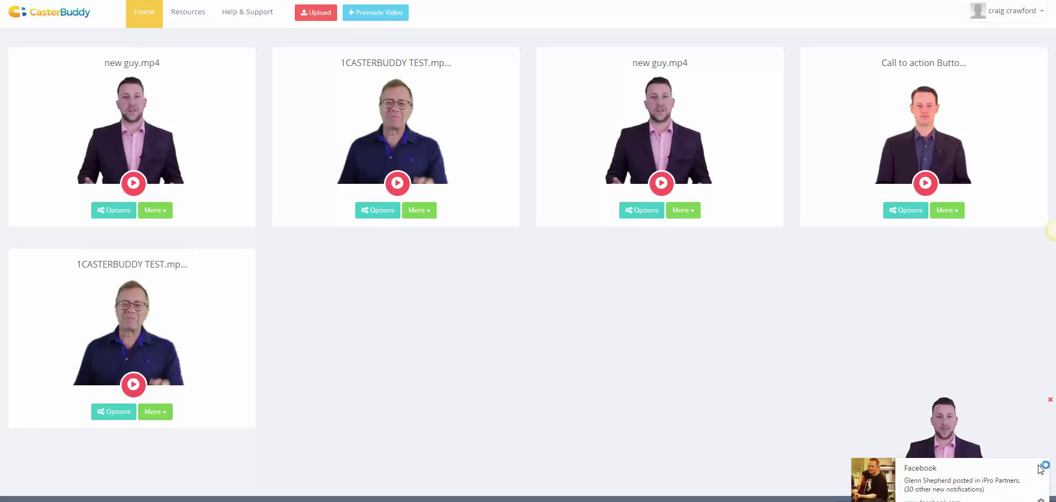
left_click(1041, 465)
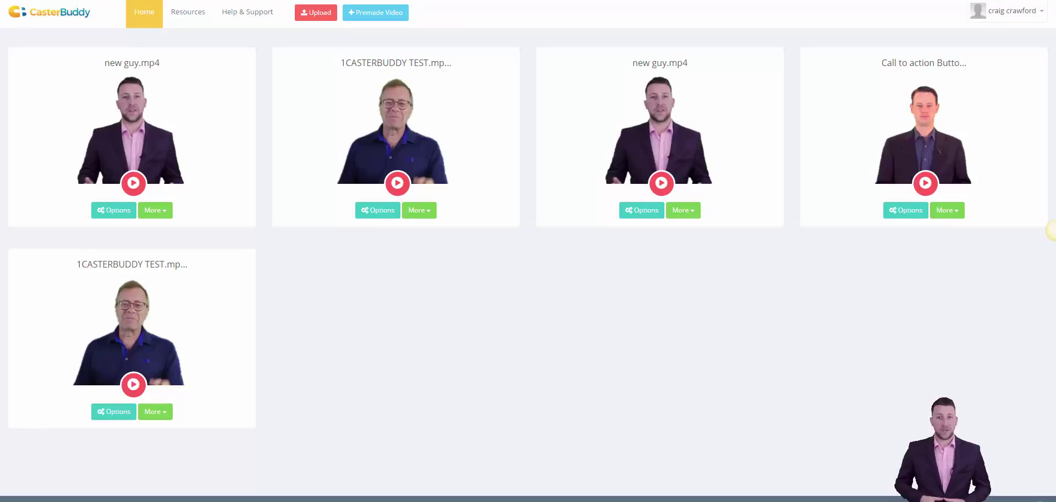
mouse_move(337, 498)
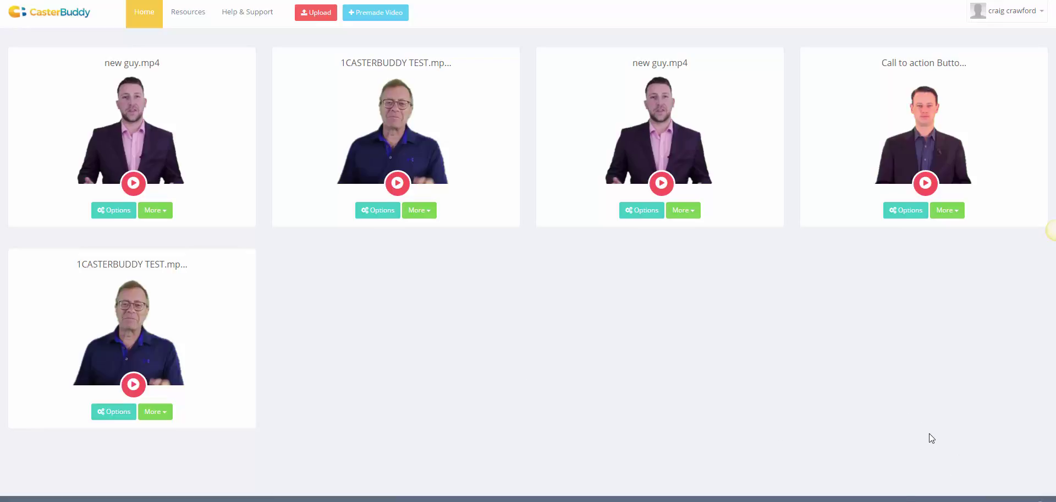
left_click(376, 12)
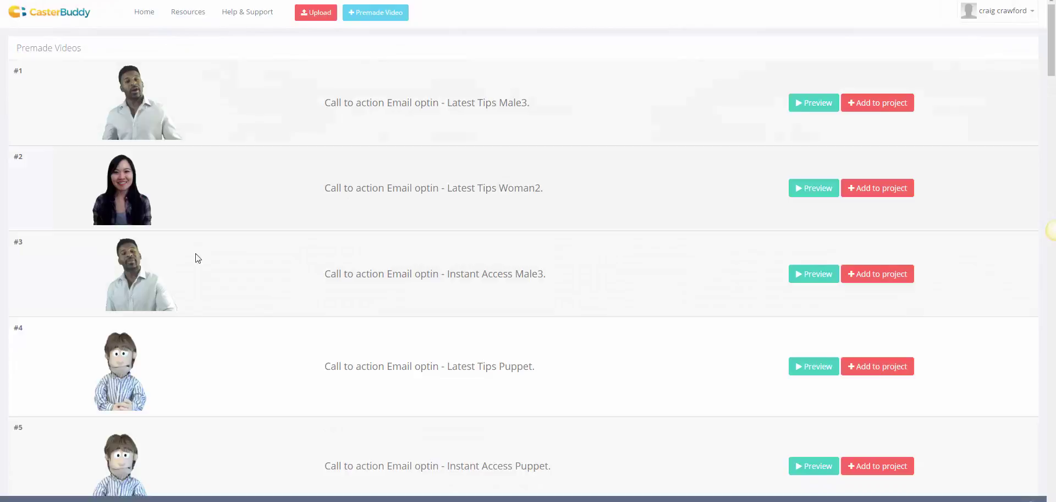
scroll(159, 200, "down", 2)
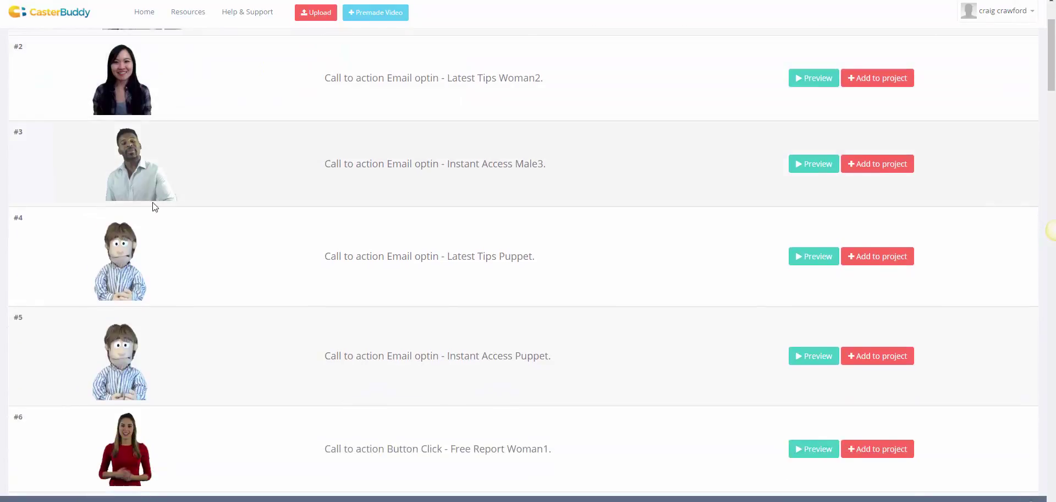
scroll(165, 247, "down", 5)
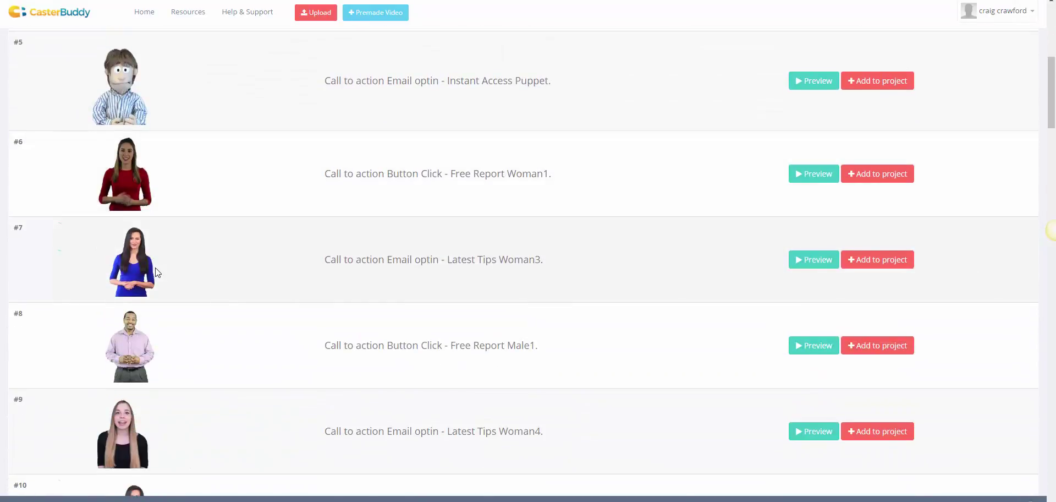
scroll(157, 268, "down", 4)
scroll(168, 280, "down", 6)
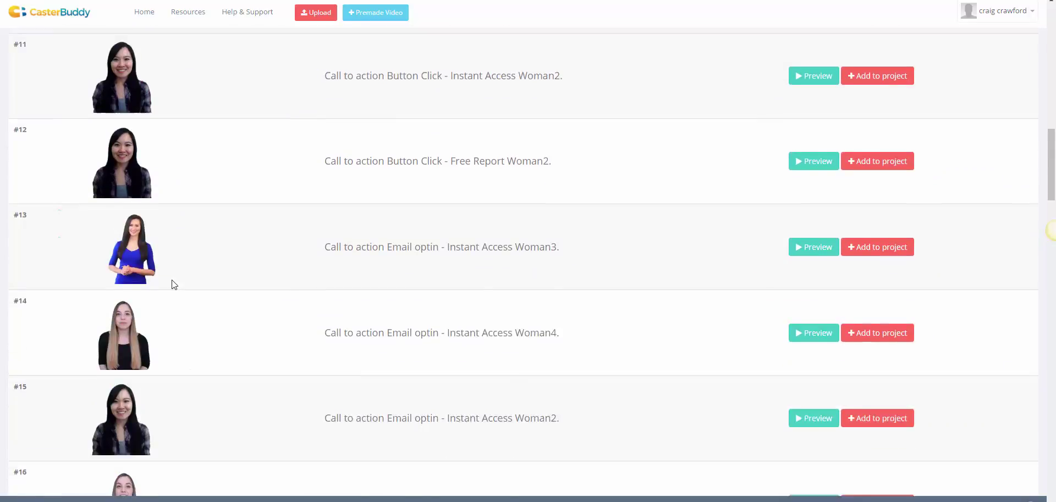
scroll(186, 285, "down", 15)
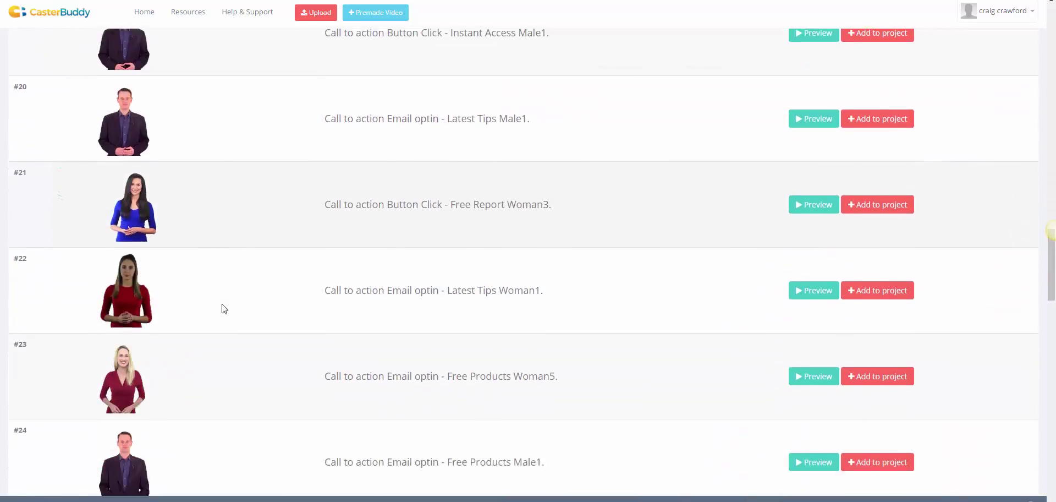
scroll(242, 301, "down", 14)
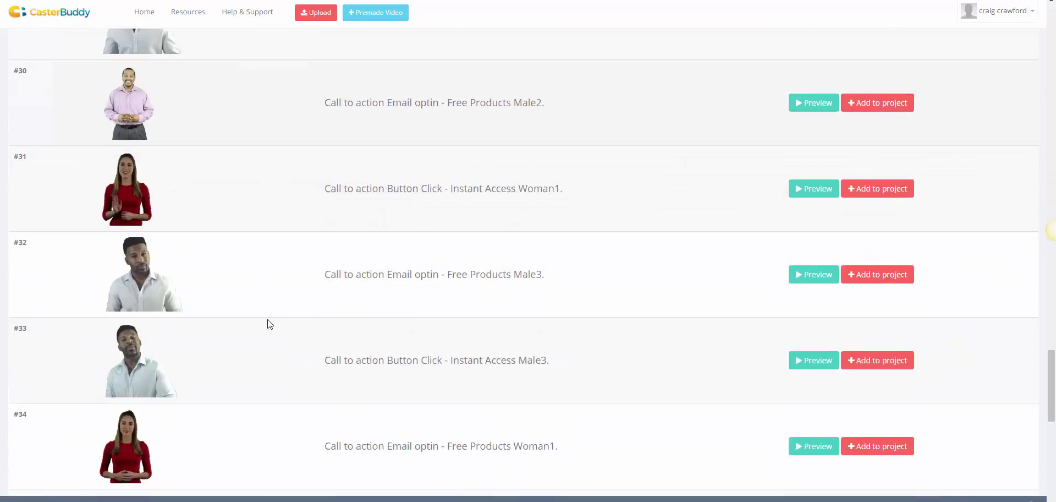
scroll(272, 322, "up", 3)
scroll(275, 322, "up", 20)
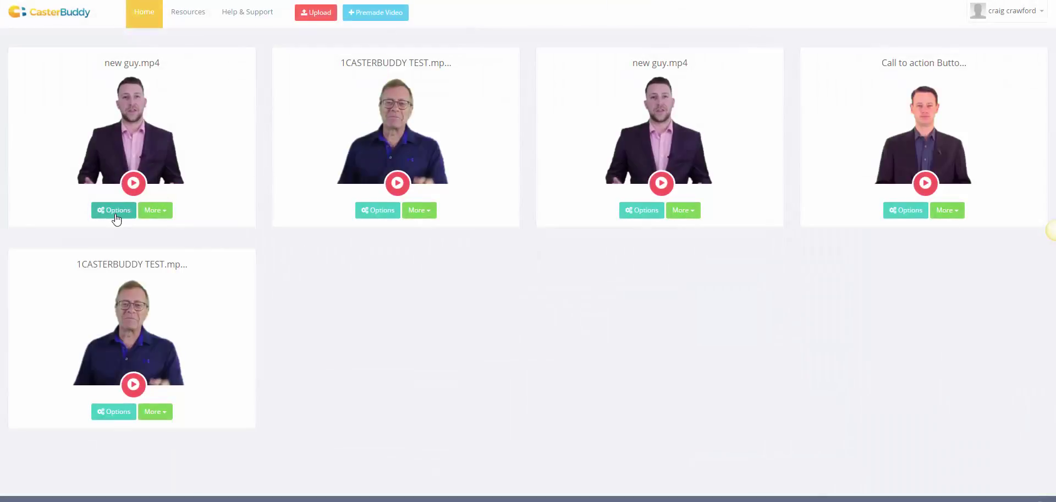
- Open Options for the first new guy.mp4 video, keeping the position at Bottom right
left_click(115, 213)
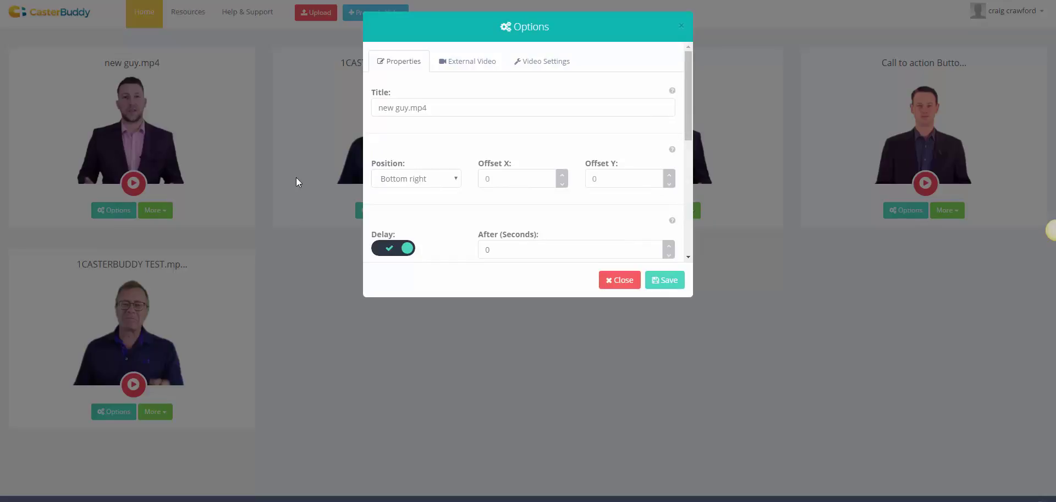
left_click_drag(432, 108, 353, 107)
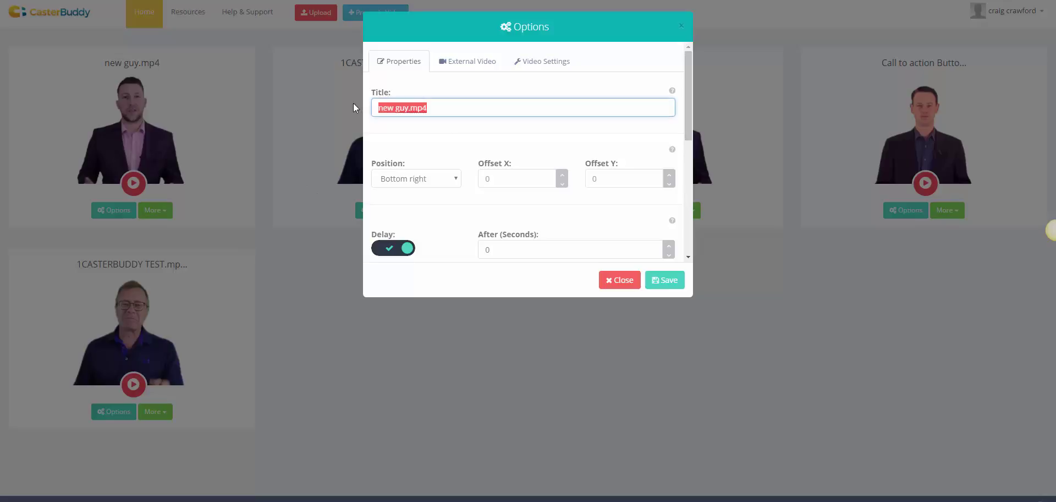
left_click(455, 179)
left_click(455, 178)
- Set Offset X and Offset Y to 1, with the delay at 7 seconds
key("Tab")
type("1")
left_click(621, 178)
type("1")
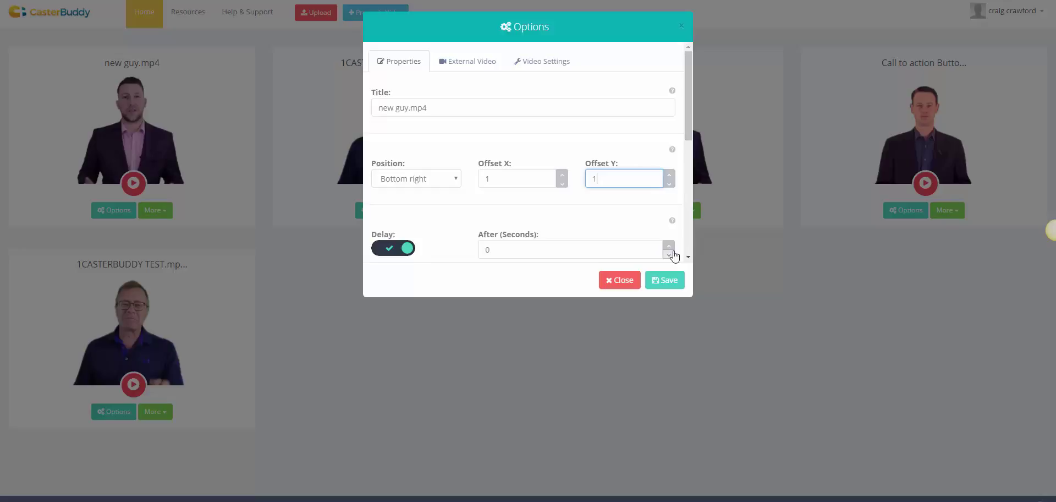
scroll(547, 203, "down", 5)
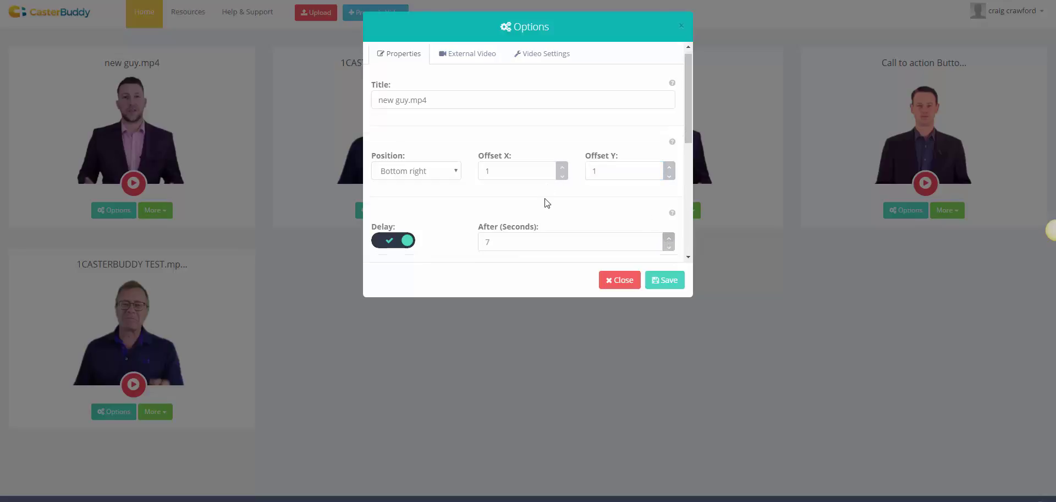
scroll(606, 155, "up", 1)
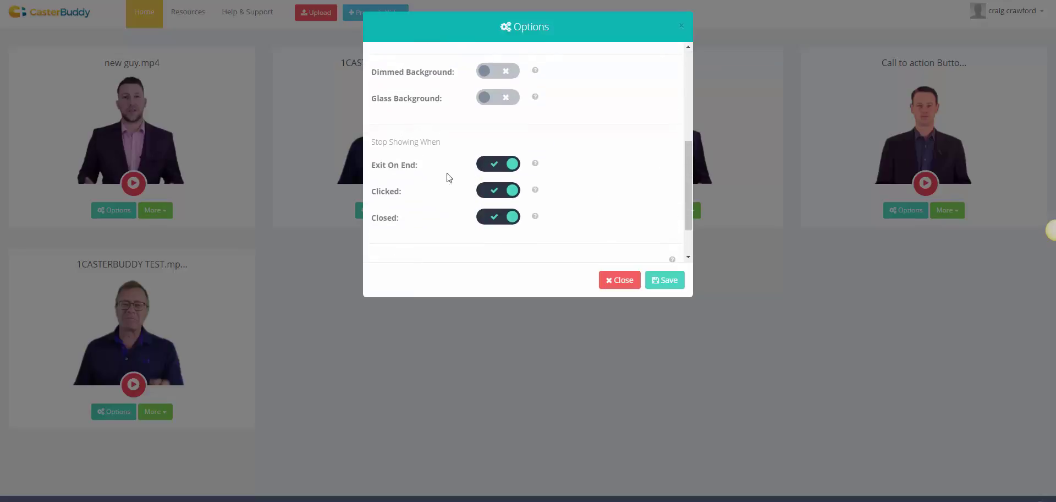
scroll(616, 171, "up", 2)
scroll(603, 187, "down", 2)
scroll(586, 162, "up", 1)
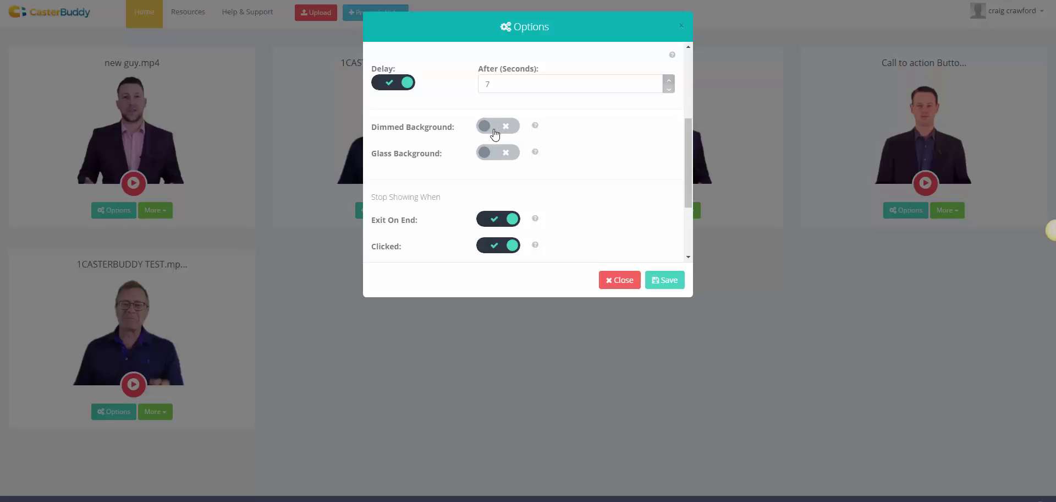
scroll(557, 165, "down", 2)
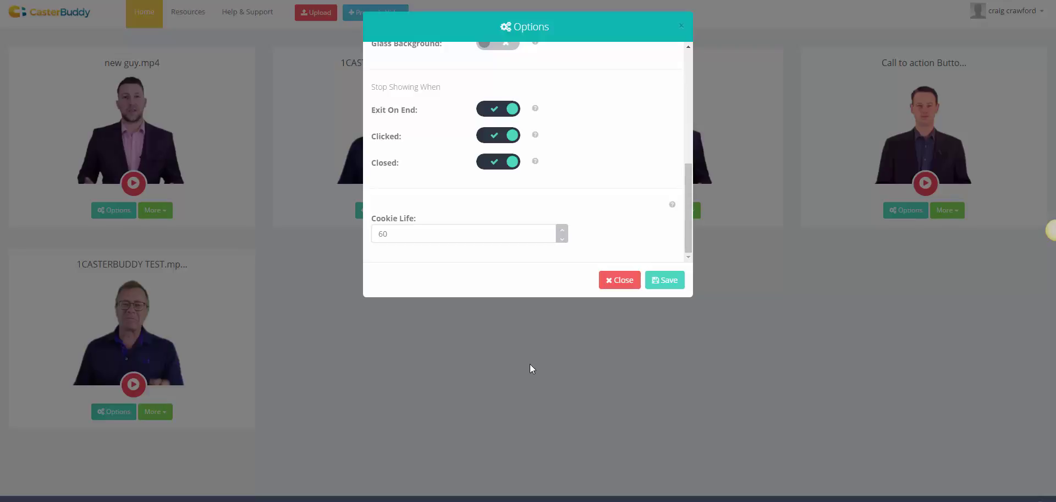
scroll(587, 189, "up", 4)
scroll(591, 191, "up", 3)
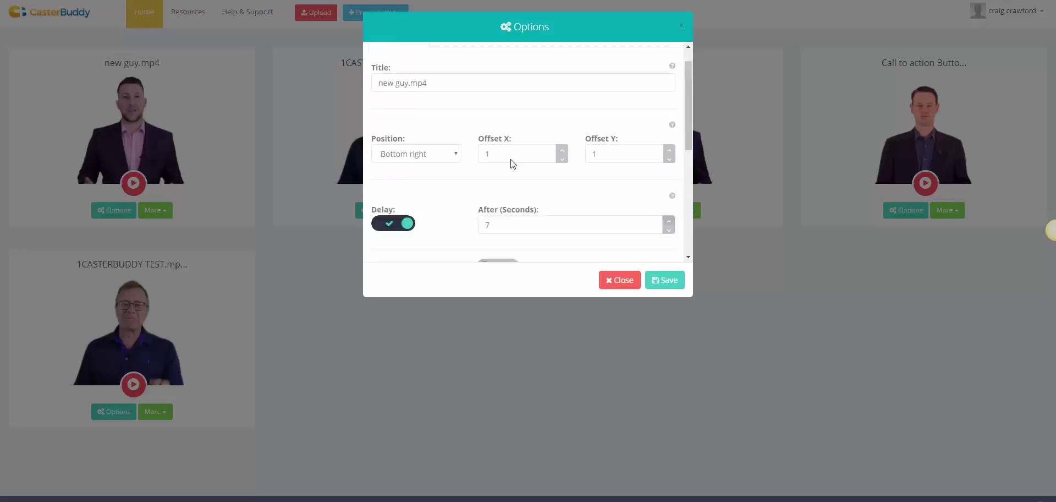
- Review the External Video and Video Settings tabs, pause the preview, and close Options unsaved
left_click(467, 62)
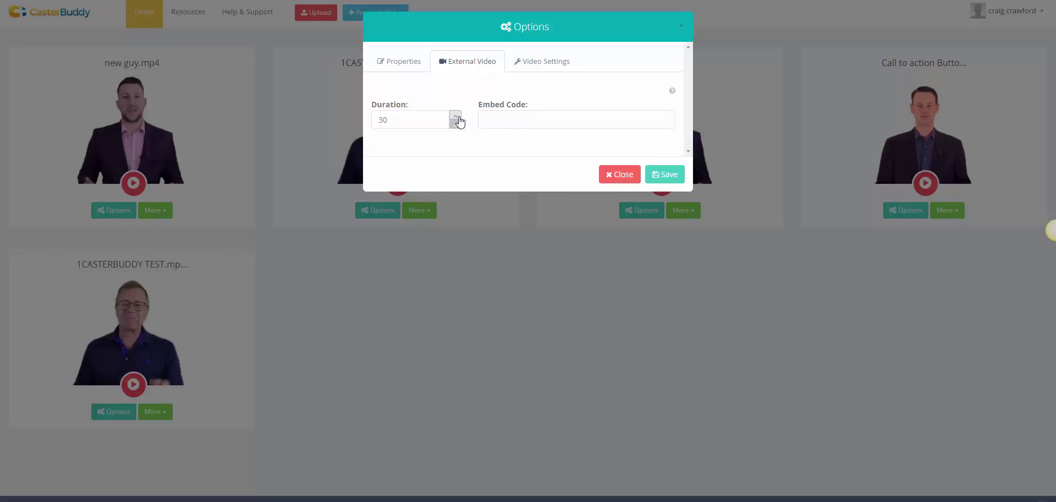
left_click(539, 61)
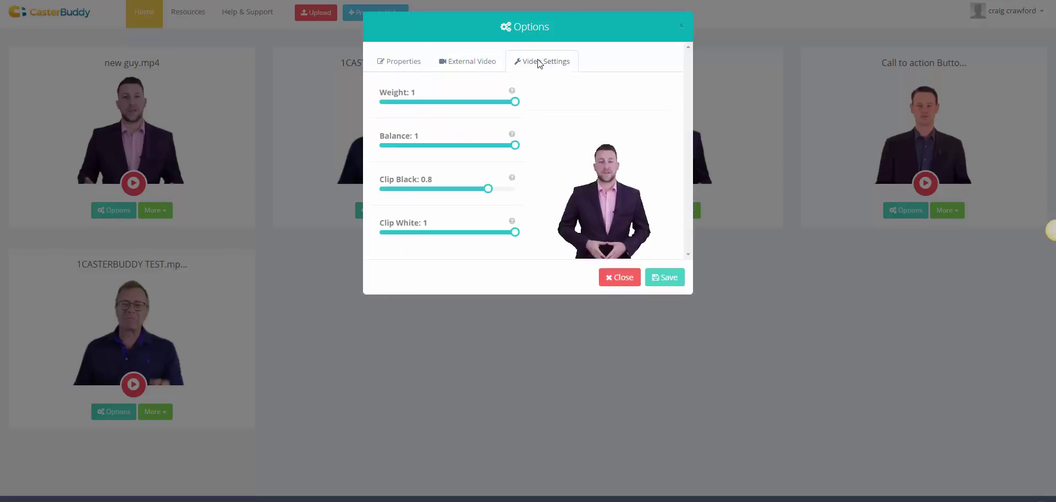
mouse_move(569, 218)
left_click(545, 251)
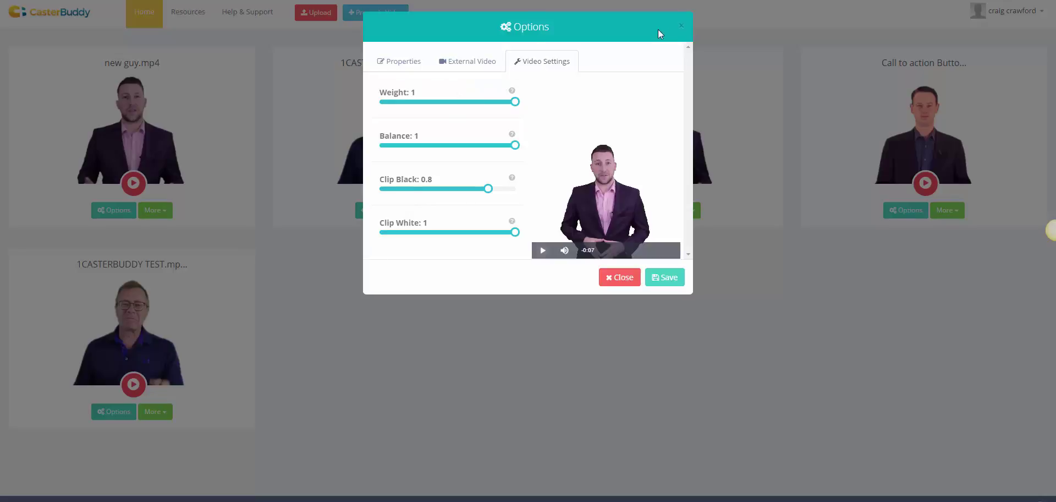
left_click(617, 282)
- Open the first new guy.mp4 video's Actions dialog and check the text overlay's Middle vertical alignment
left_click(155, 209)
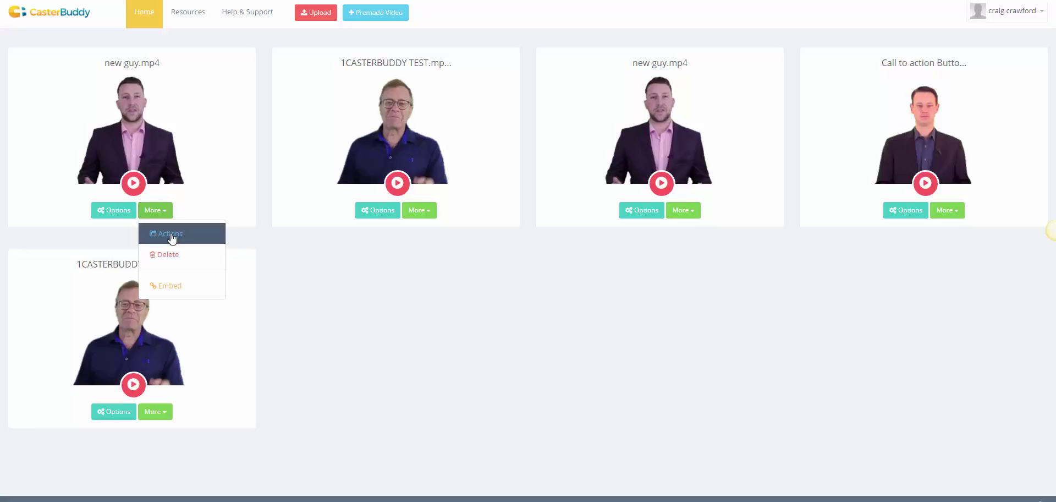
left_click(170, 236)
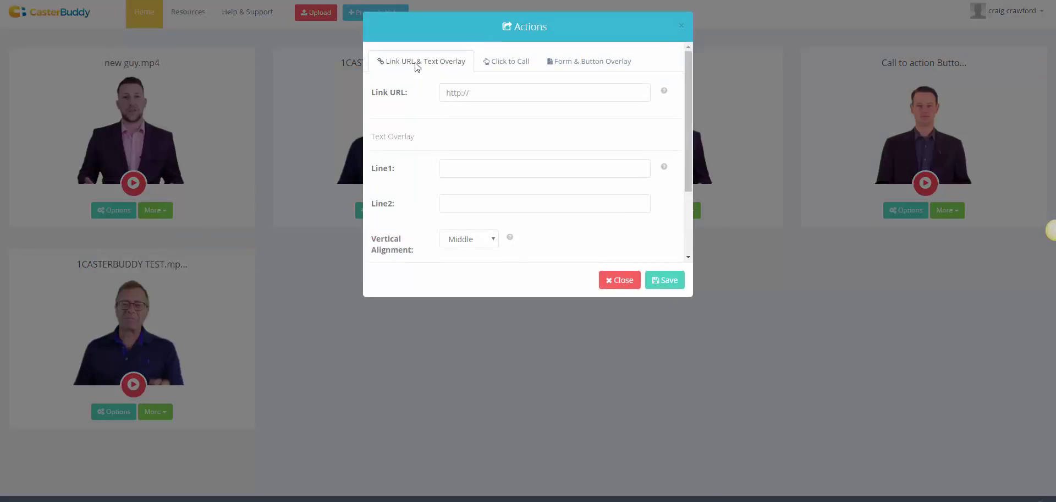
left_click(480, 92)
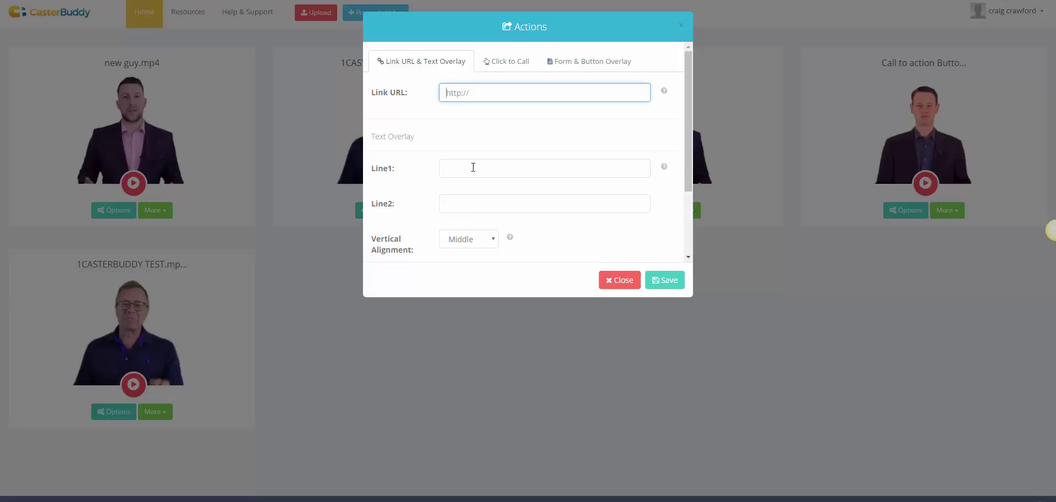
left_click(479, 238)
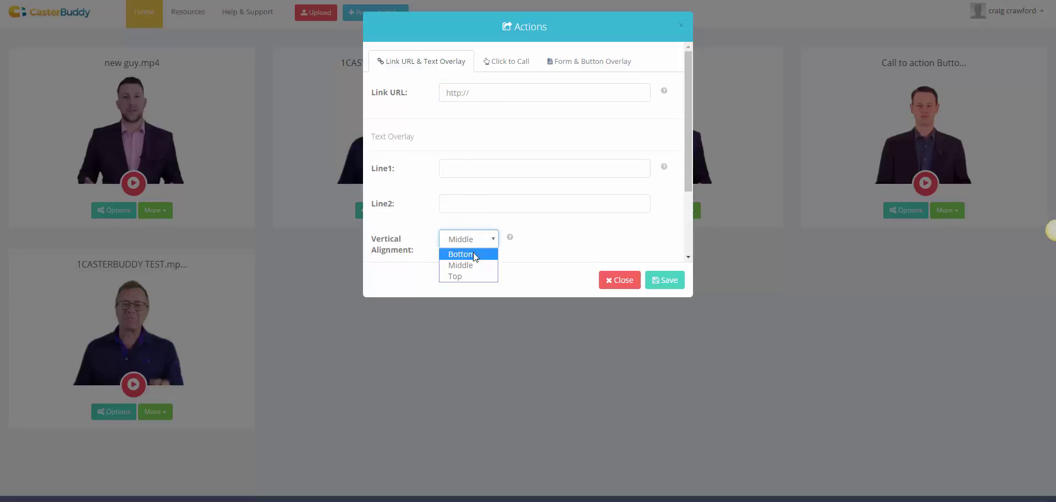
scroll(553, 210, "down", 2)
- Expand Advance (Text Overlay) and view the Text Color picker without changing the colour
left_click(552, 220)
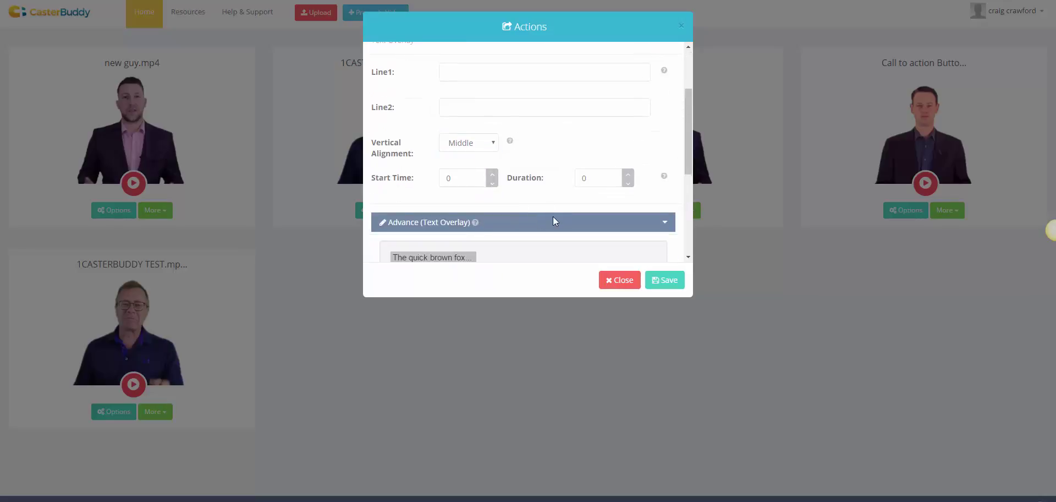
scroll(553, 220, "down", 5)
scroll(495, 177, "up", 2)
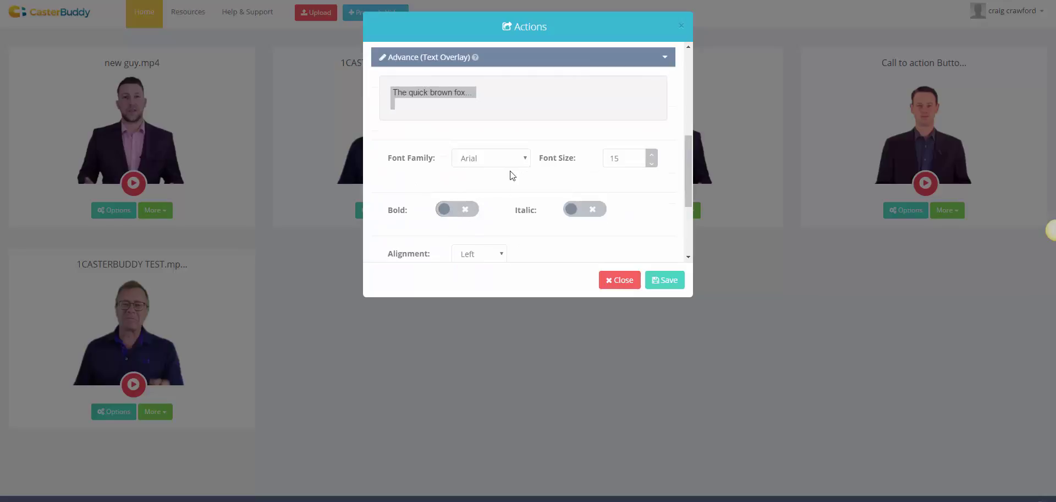
scroll(512, 174, "down", 2)
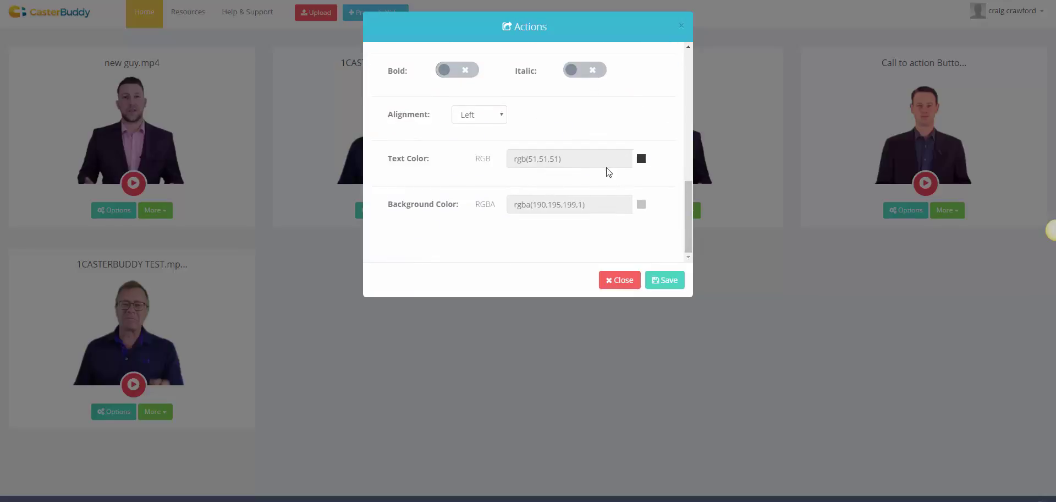
left_click(640, 159)
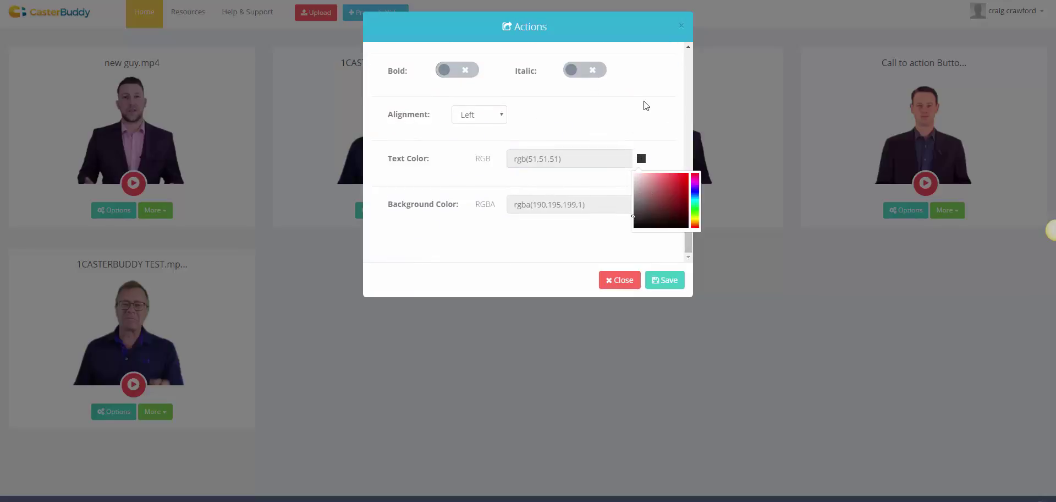
left_click(556, 129)
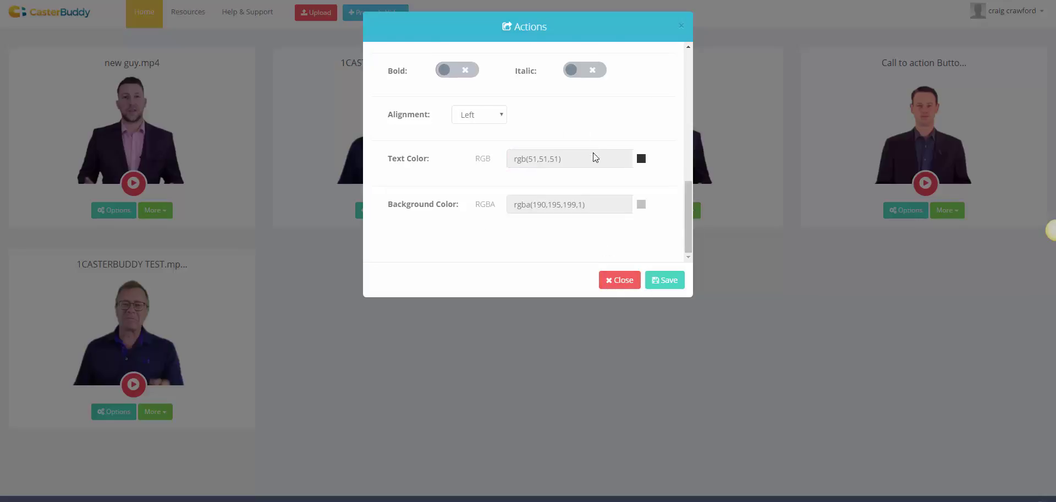
scroll(500, 147, "up", 5)
- Switch to Click to Call, keep alignment at Middle, and expand its advanced styling (Arial, 15)
left_click(508, 62)
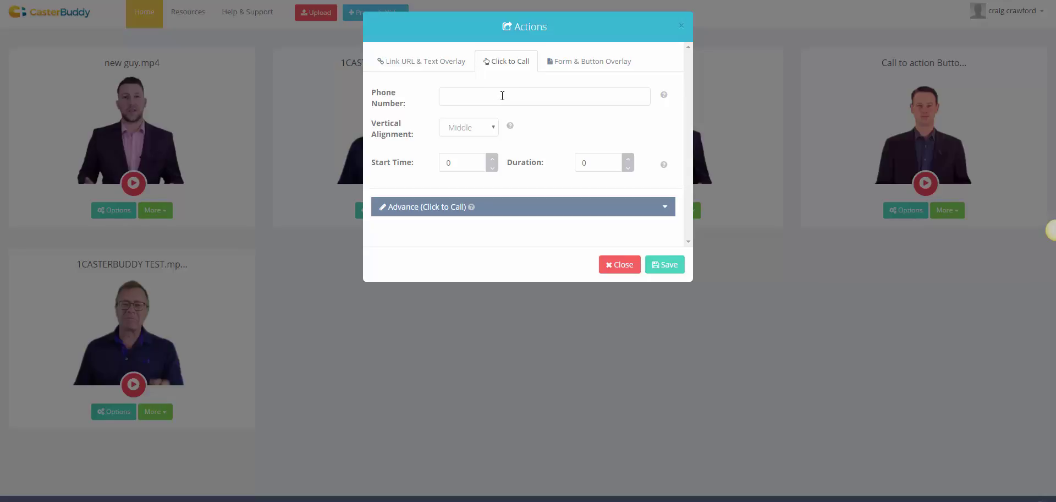
left_click(475, 128)
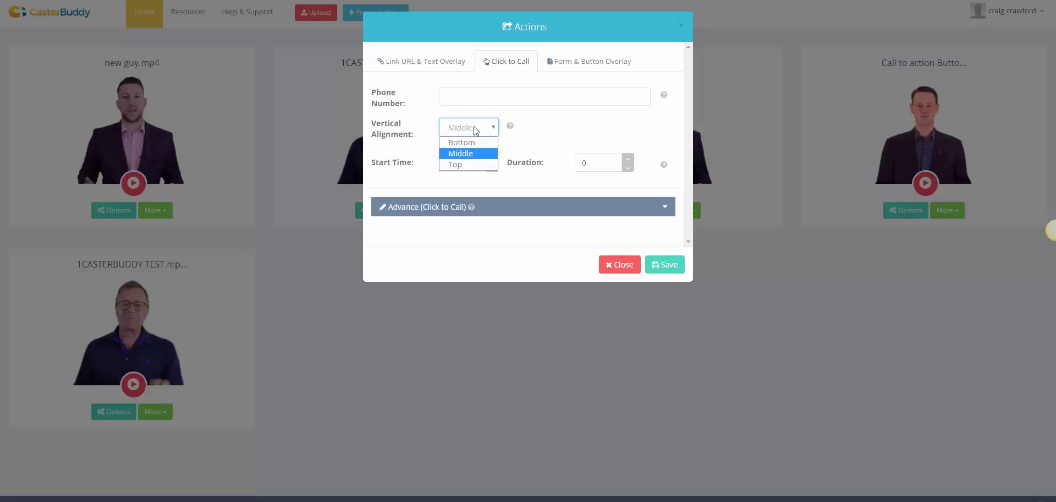
left_click(474, 126)
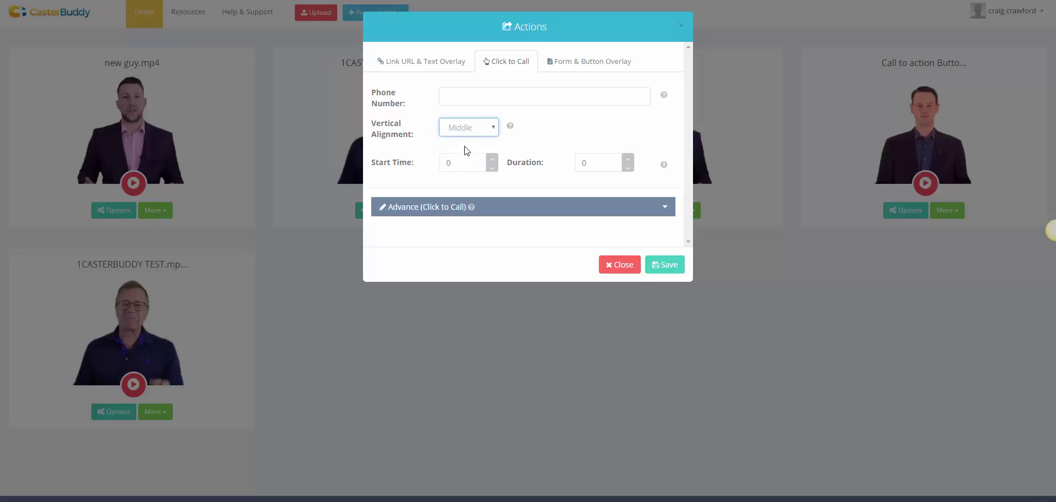
left_click(605, 212)
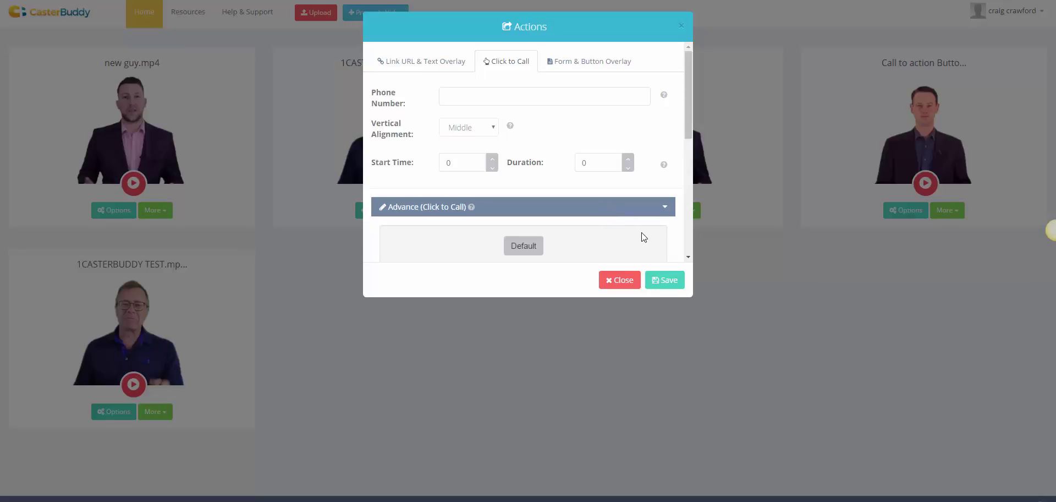
scroll(528, 177, "down", 3)
scroll(583, 187, "up", 3)
scroll(468, 171, "down", 2)
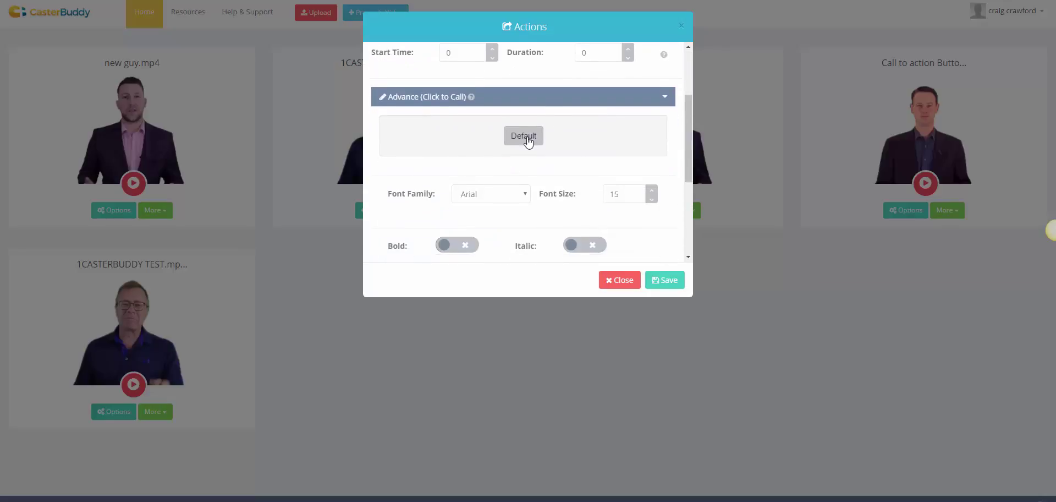
scroll(539, 187, "down", 3)
scroll(599, 192, "up", 5)
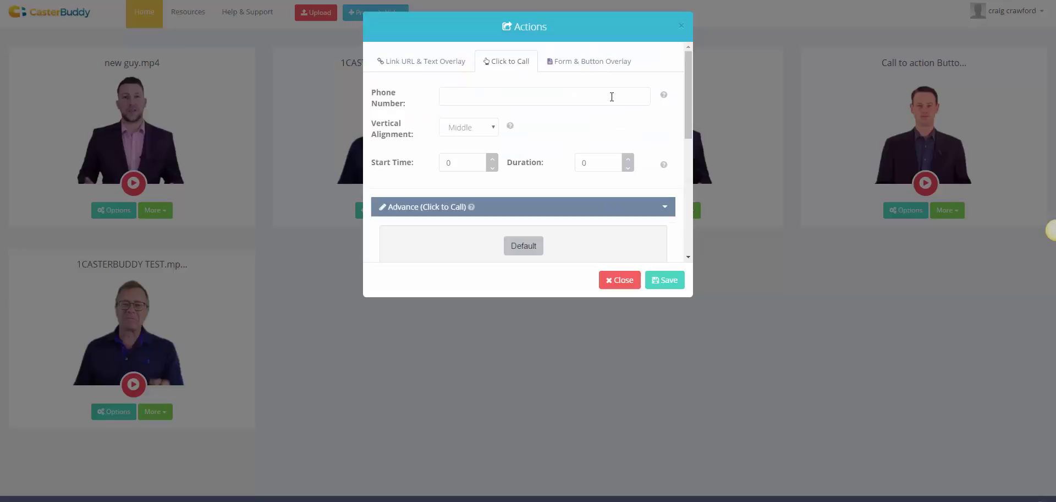
- Open the Form & Button Overlay tab and expand Advance (Button Overlay)
left_click(583, 62)
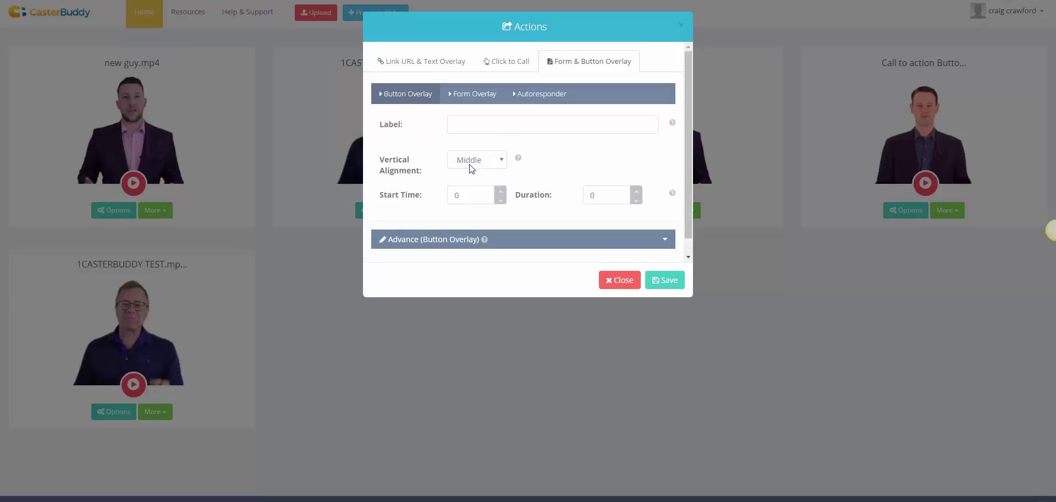
scroll(559, 190, "down", 1)
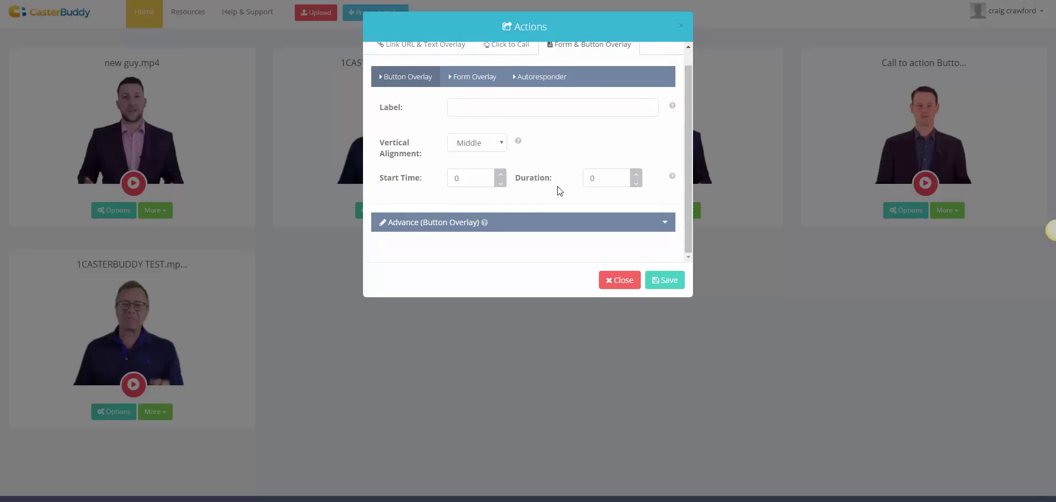
left_click(481, 222)
scroll(500, 193, "down", 4)
scroll(540, 179, "up", 4)
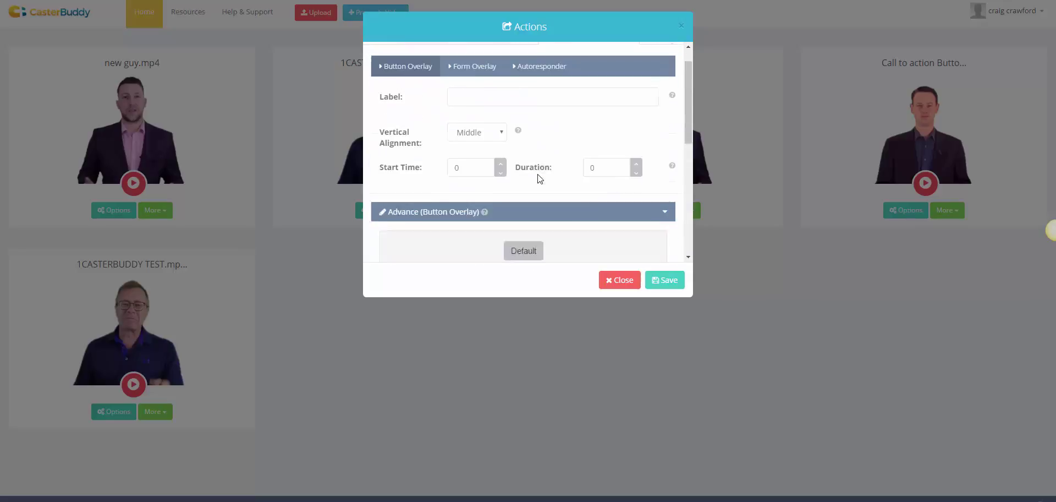
scroll(540, 179, "up", 2)
- Switch to Form Overlay and expand its advanced preview of the 'Form Title' Subscribe form
left_click(474, 93)
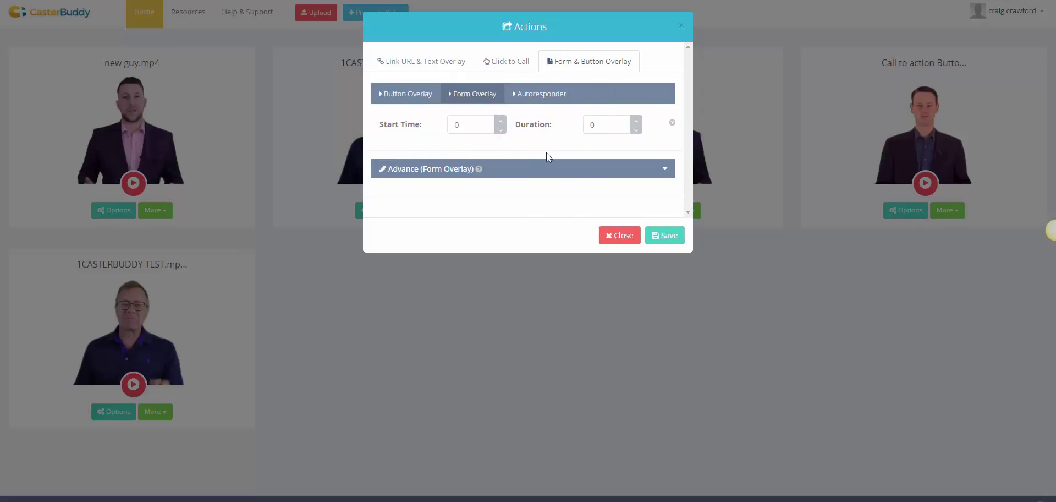
left_click(593, 175)
scroll(602, 175, "down", 3)
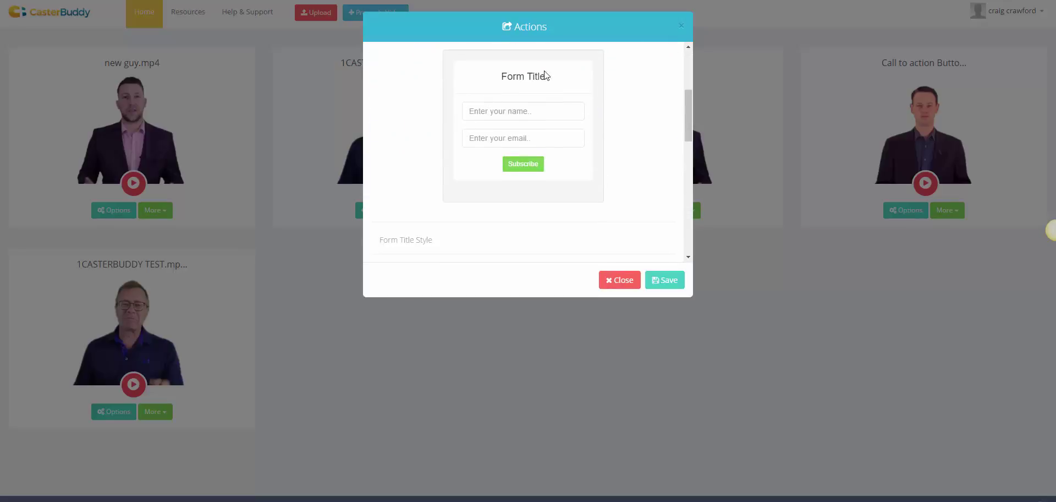
scroll(598, 134, "up", 2)
scroll(468, 138, "down", 5)
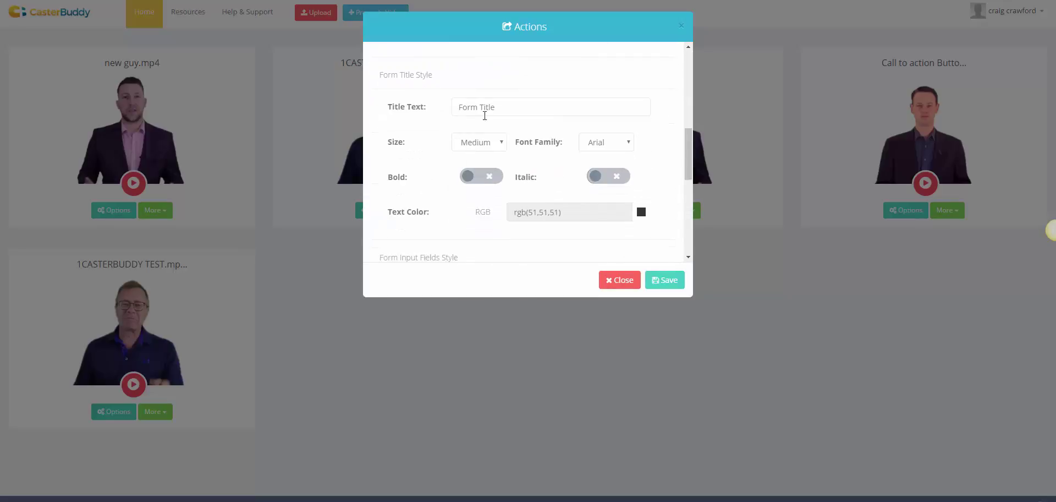
scroll(572, 172, "down", 4)
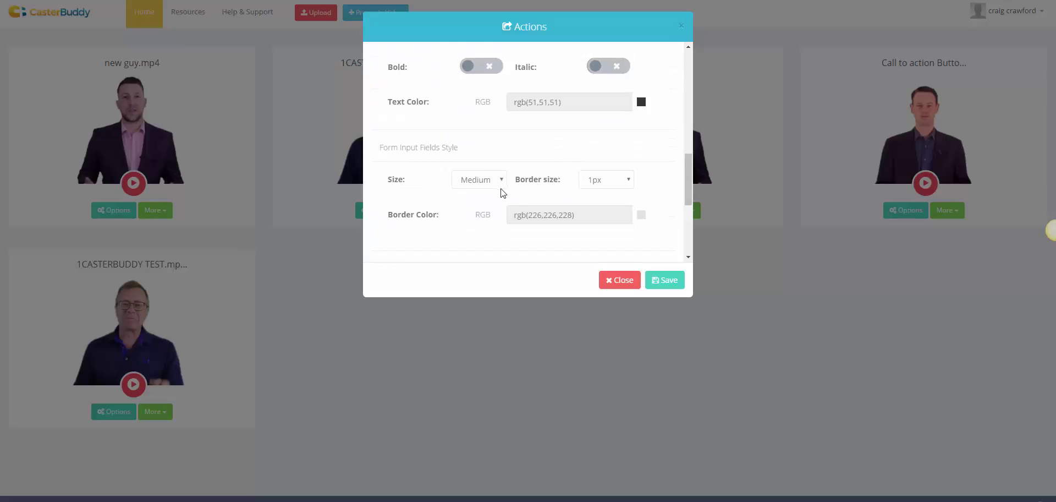
scroll(612, 187, "up", 10)
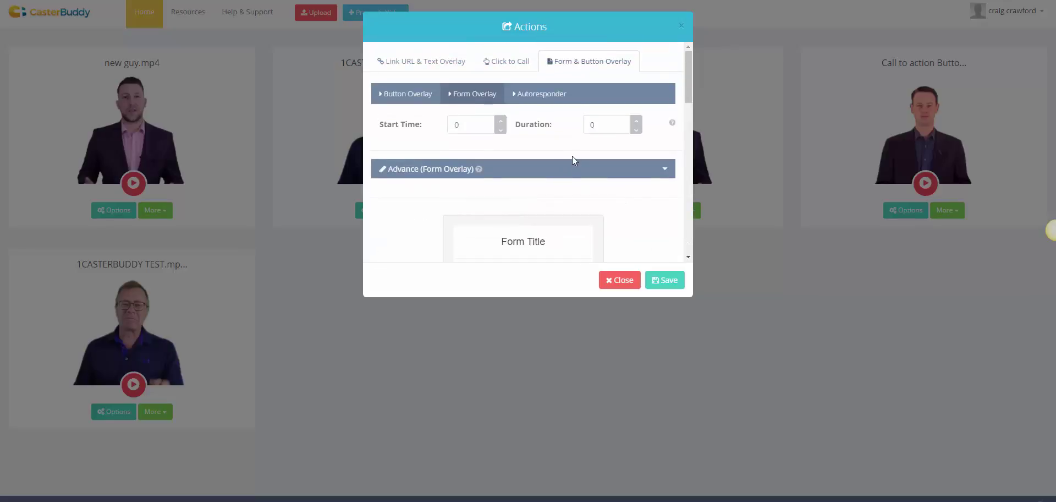
- Review the Autoresponder sub-tab's Name field and Service list, keeping AWeber as the service
left_click(544, 94)
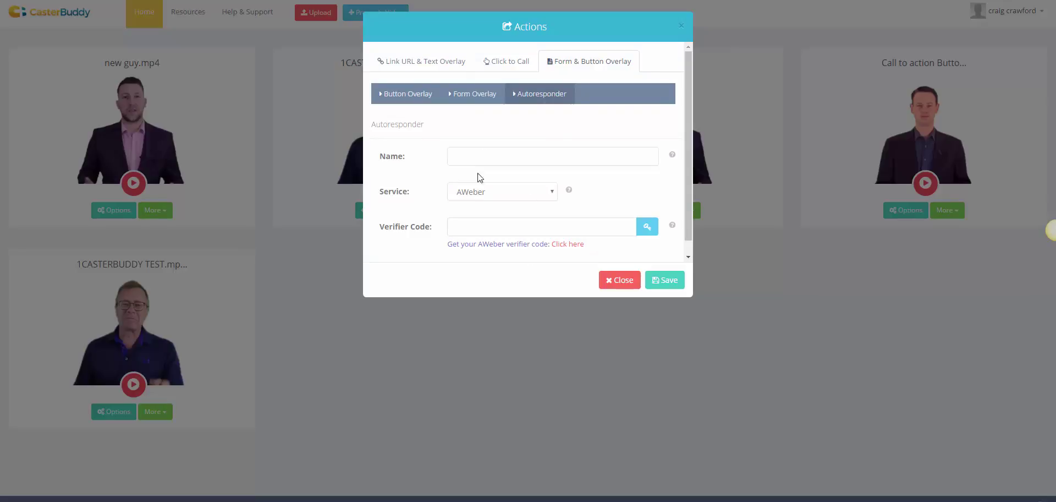
left_click(460, 157)
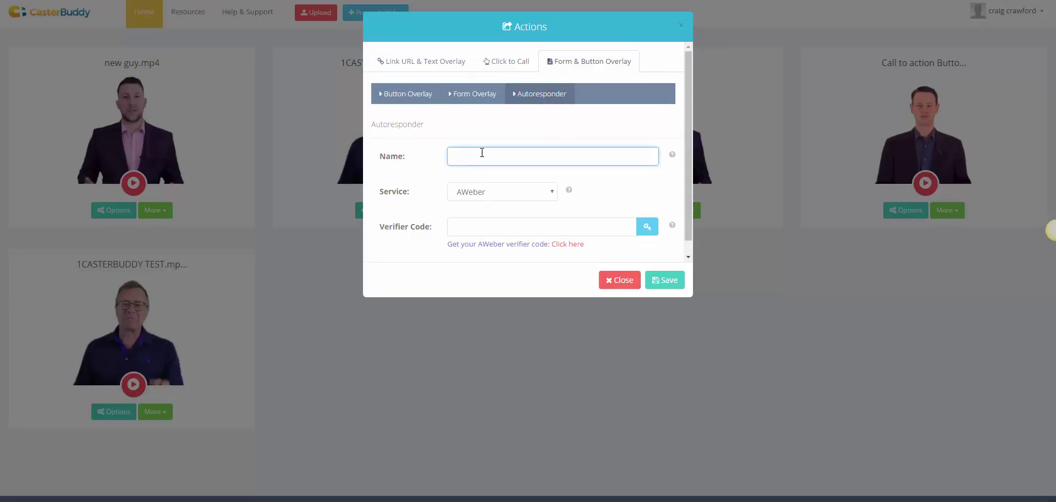
left_click(484, 192)
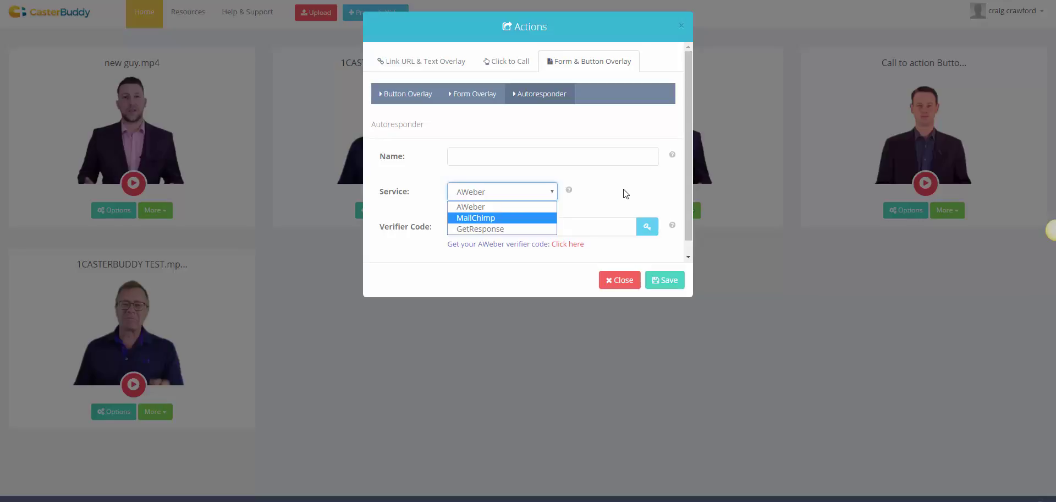
left_click(548, 189)
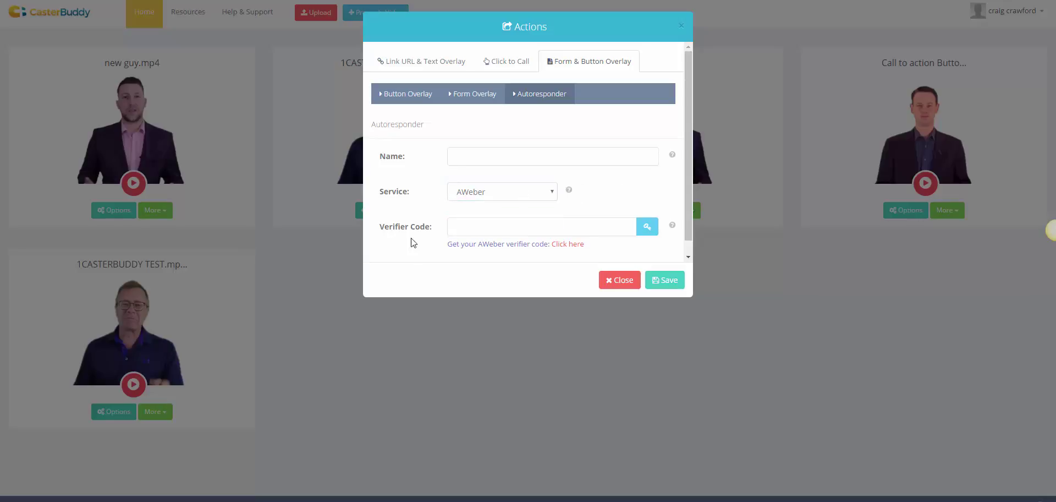
scroll(404, 225, "down", 1)
scroll(401, 228, "up", 1)
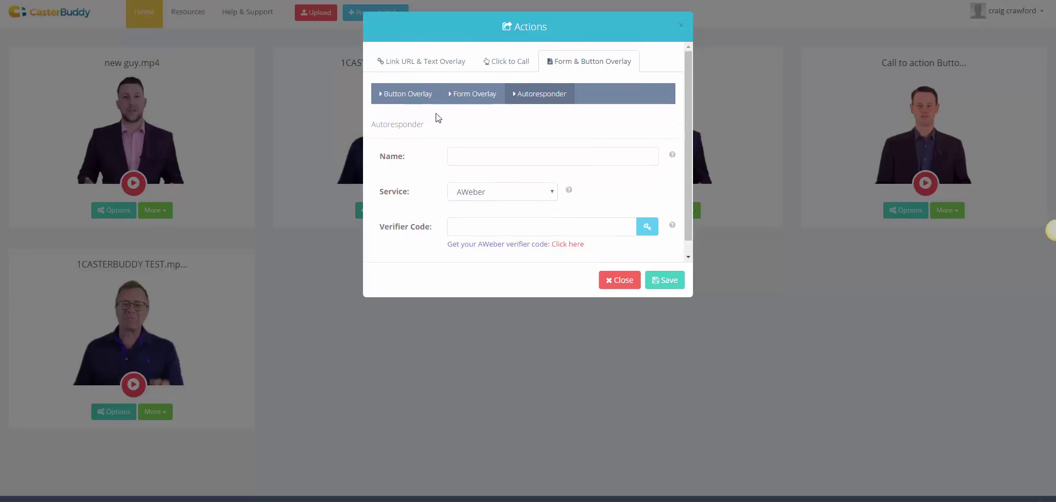
- Close the Actions dialog without saving and start uploading a new video
left_click(621, 280)
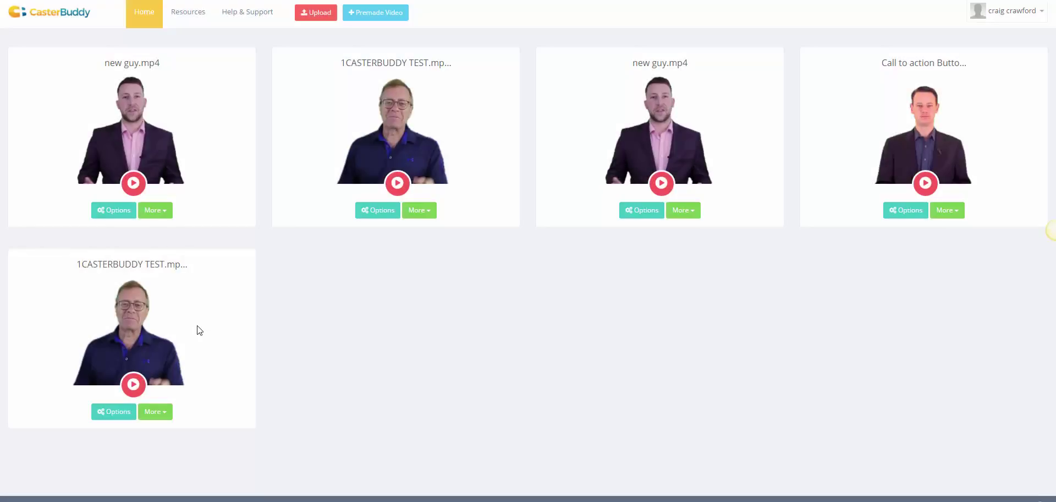
left_click(335, 13)
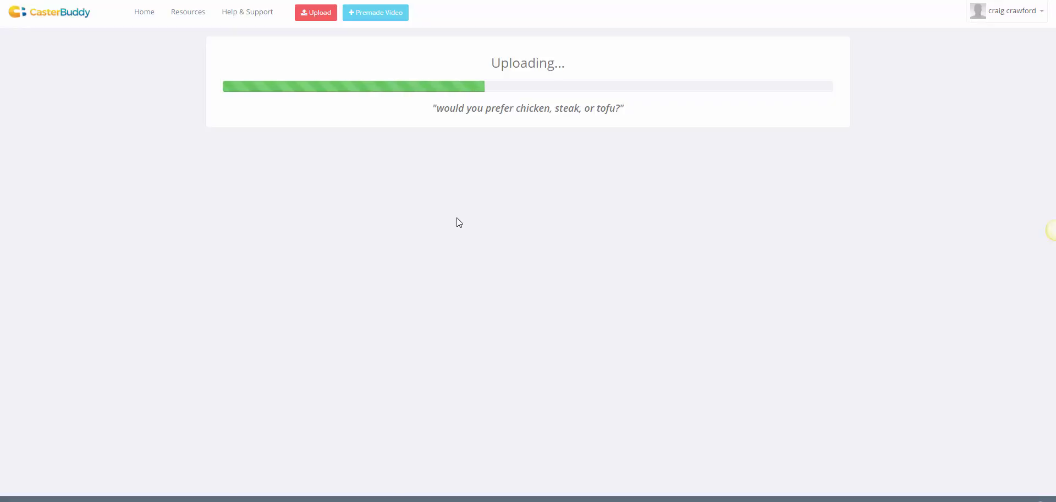
- Close a stray browser context menu while the second upload finishes and WE'RE DONE! appears
right_click(456, 215)
left_click(427, 213)
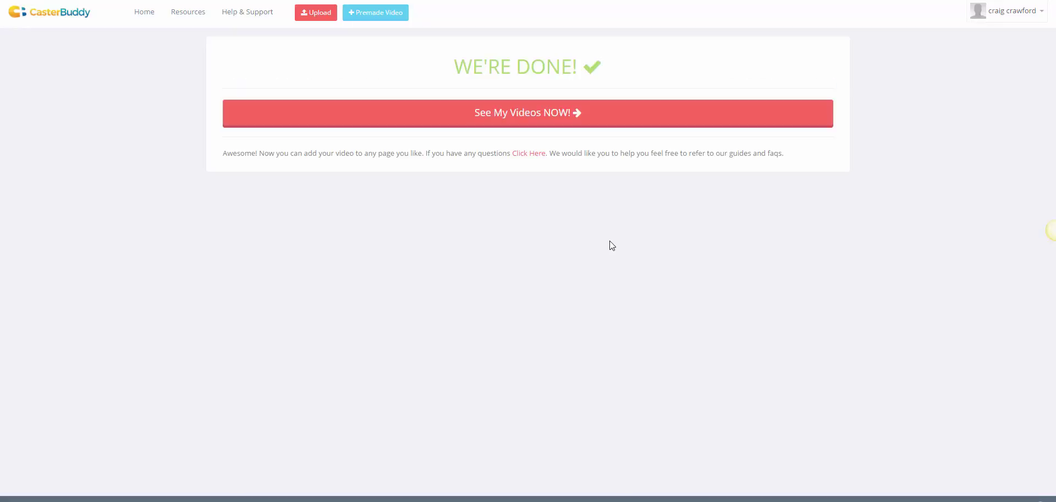
- Return to the gallery with See My Videos NOW!, now showing six video cards
left_click(507, 116)
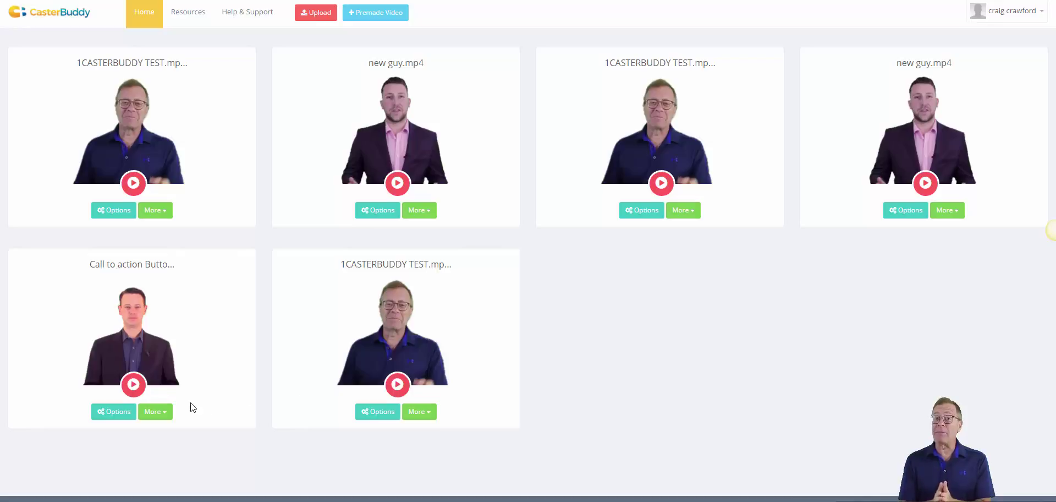
- Play the new guy.mp4 card in the top row to preview it
left_click(405, 189)
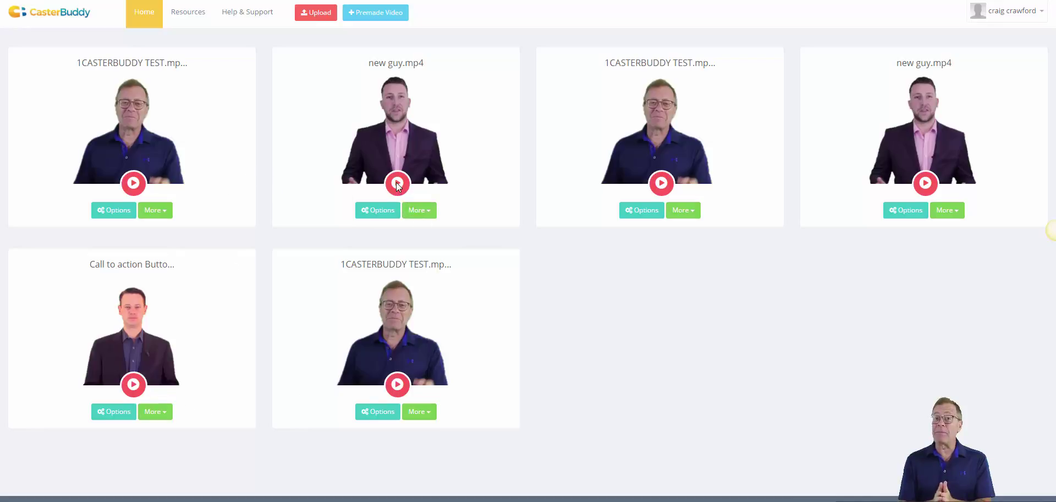